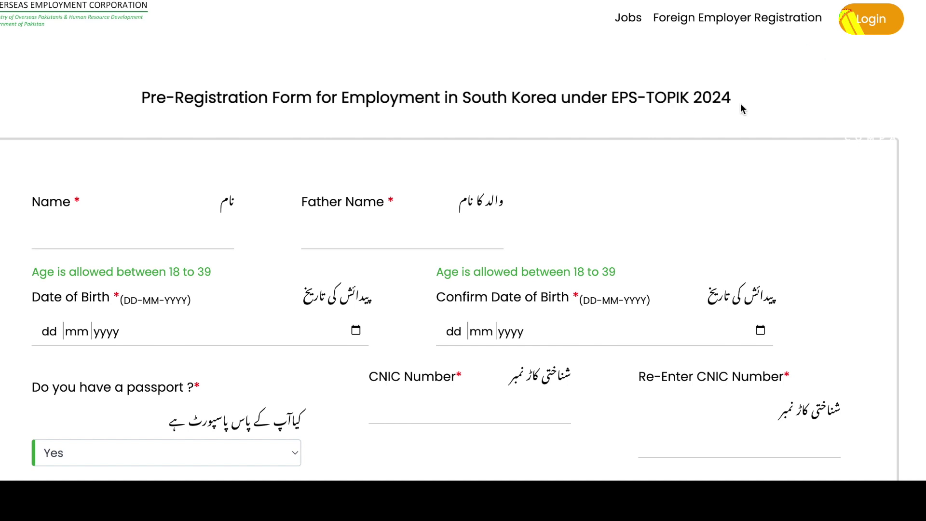
Enter the day of birth in the pre-registration form's Date of Birth field, leaving the Name field empty
{"action": "scroll", "coordinate": [729, 166], "scroll_direction": "down", "scroll_amount": 4}
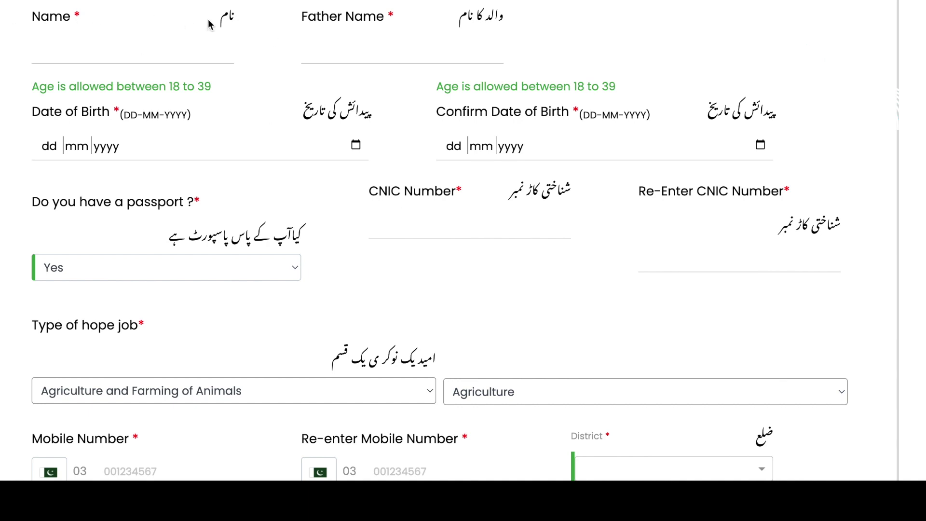
{"action": "left_click", "coordinate": [46, 51]}
{"action": "left_click", "coordinate": [54, 153]}
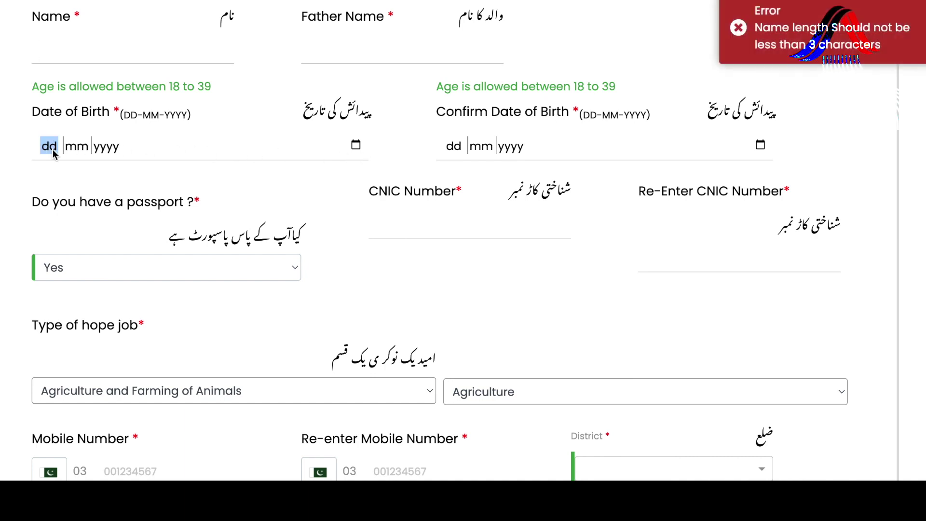
{"action": "type", "text": "02"}
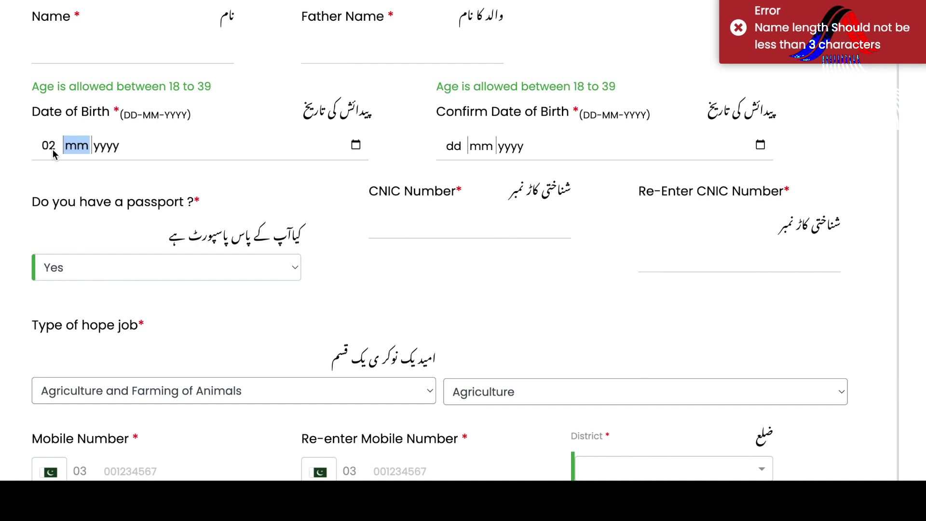
Browse the selectable years in the Date of Birth calendar and close it without choosing a date
{"action": "left_click", "coordinate": [357, 146]}
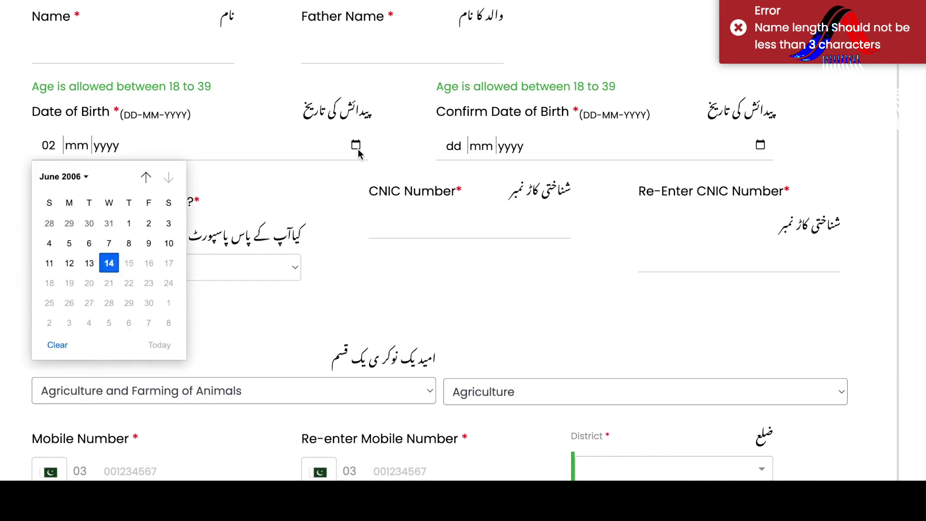
{"action": "left_click", "coordinate": [87, 178]}
{"action": "scroll", "coordinate": [86, 211], "scroll_direction": "up", "scroll_amount": 2}
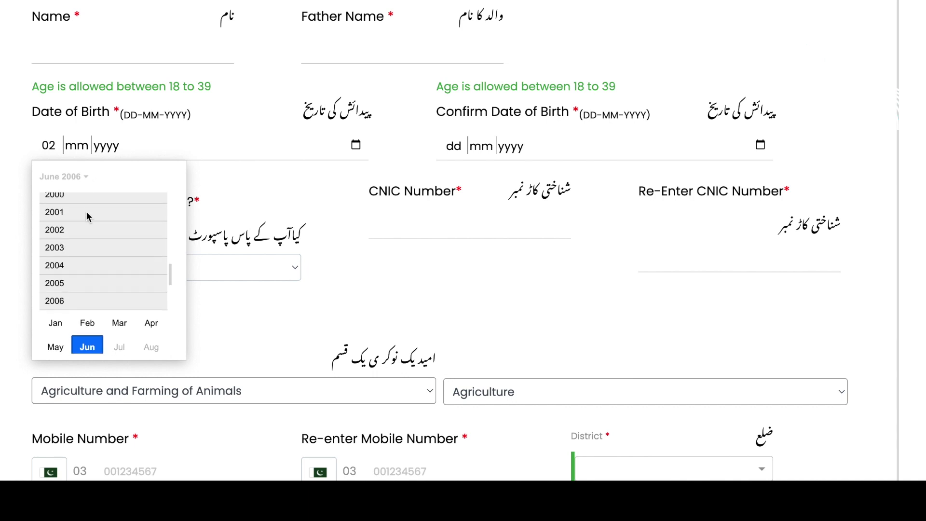
{"action": "scroll", "coordinate": [86, 212], "scroll_direction": "up", "scroll_amount": 3}
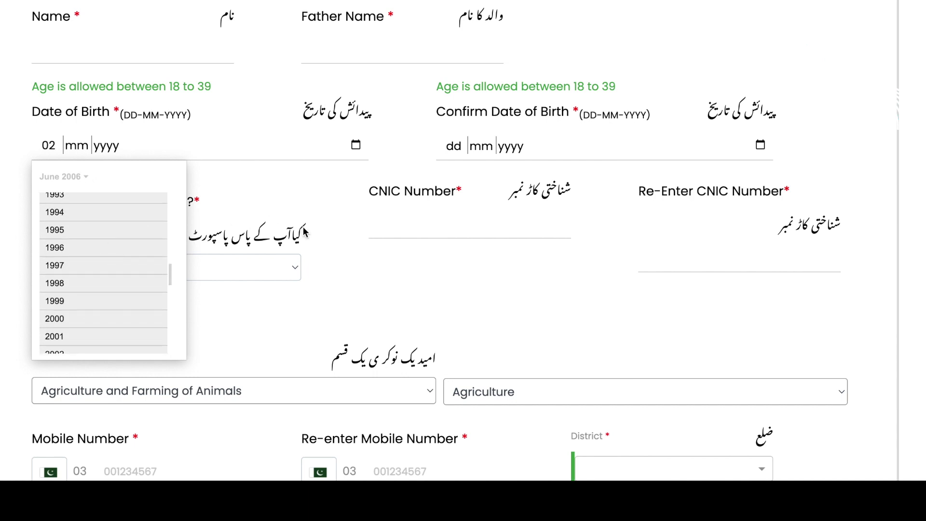
{"action": "left_click", "coordinate": [339, 207]}
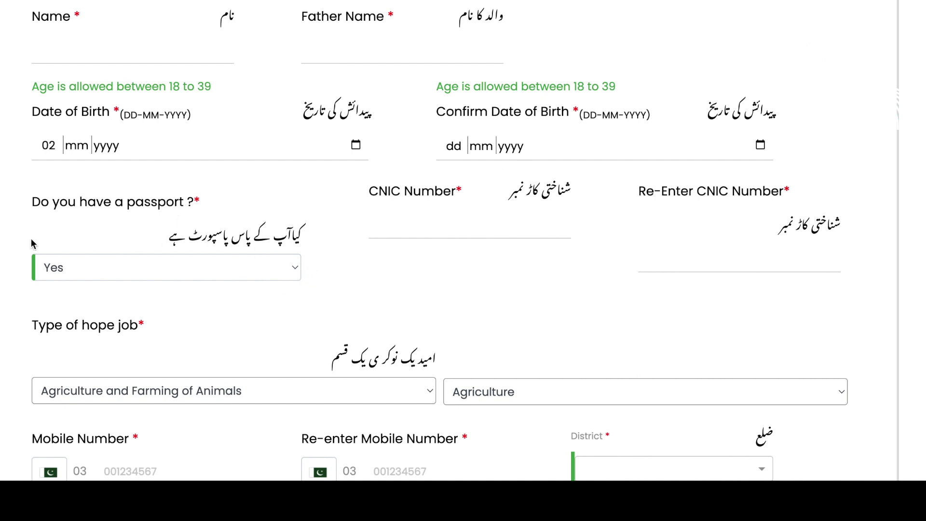
Keep Yes as the passport answer and enter placeholder digits in the Re-Enter CNIC Number field
{"action": "left_click", "coordinate": [294, 274]}
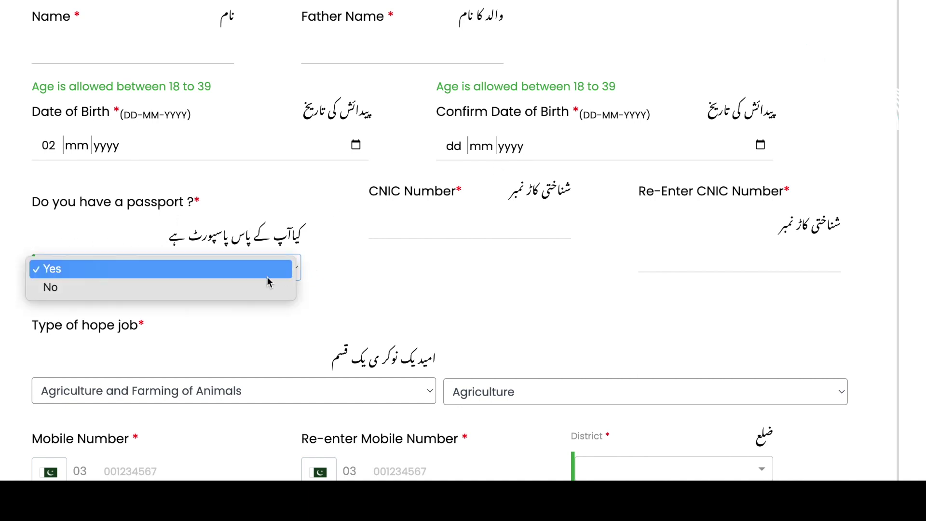
{"action": "left_click", "coordinate": [243, 279]}
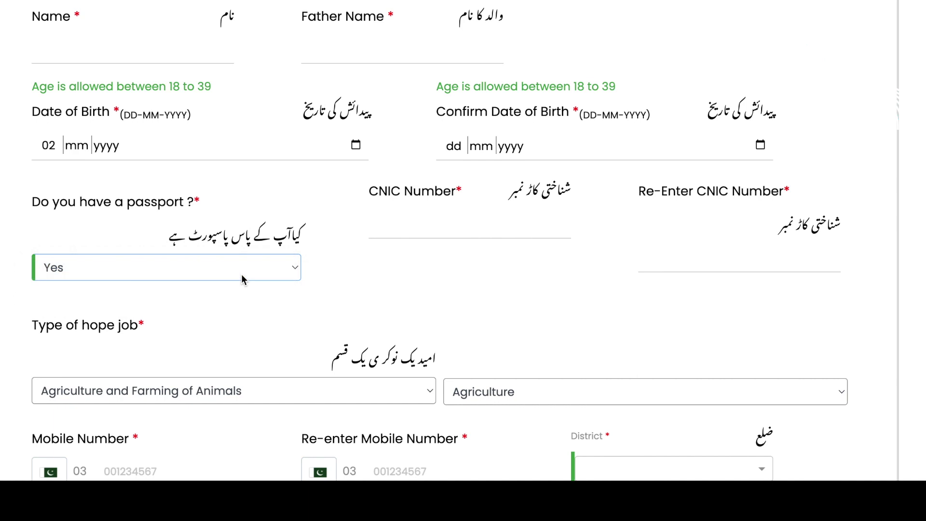
{"action": "left_click", "coordinate": [410, 228]}
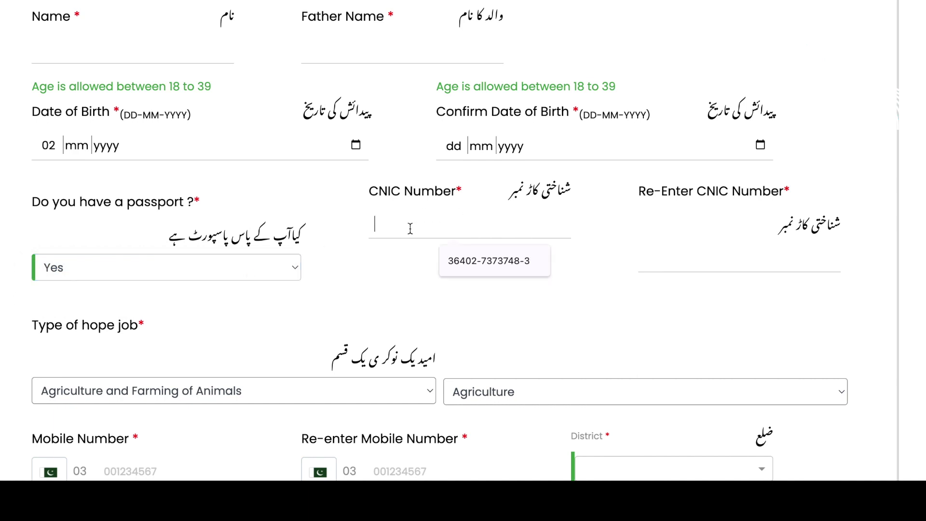
{"action": "left_click", "coordinate": [685, 264]}
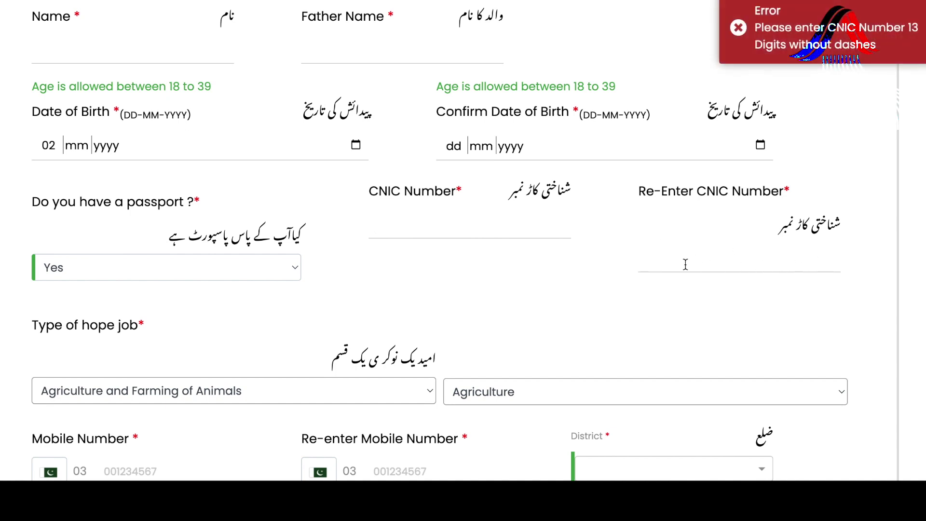
{"action": "type", "text": "00000"}
Look through the hope job categories and the subcategories offered for Agriculture and Farming of Animals
{"action": "scroll", "coordinate": [539, 274], "scroll_direction": "down", "scroll_amount": 1}
{"action": "scroll", "coordinate": [539, 274], "scroll_direction": "down", "scroll_amount": 1}
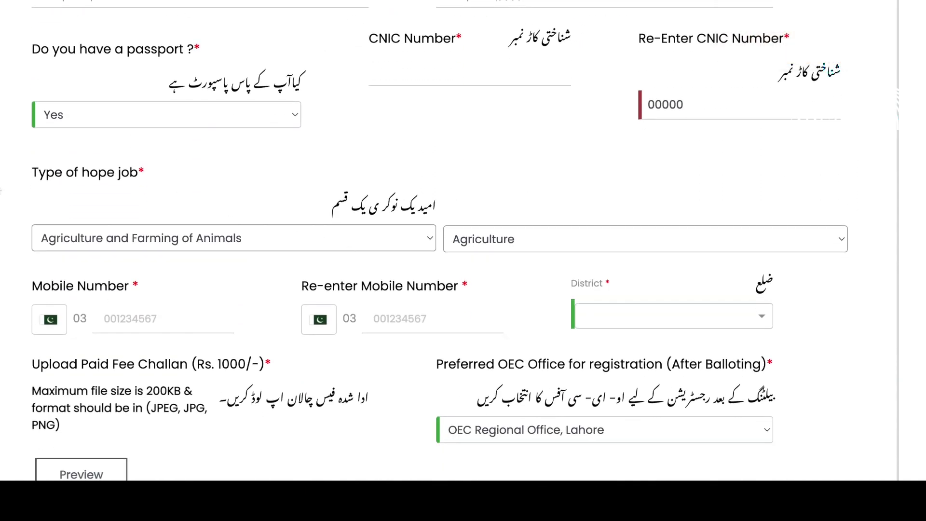
{"action": "left_click", "coordinate": [437, 239]}
{"action": "left_click", "coordinate": [432, 237]}
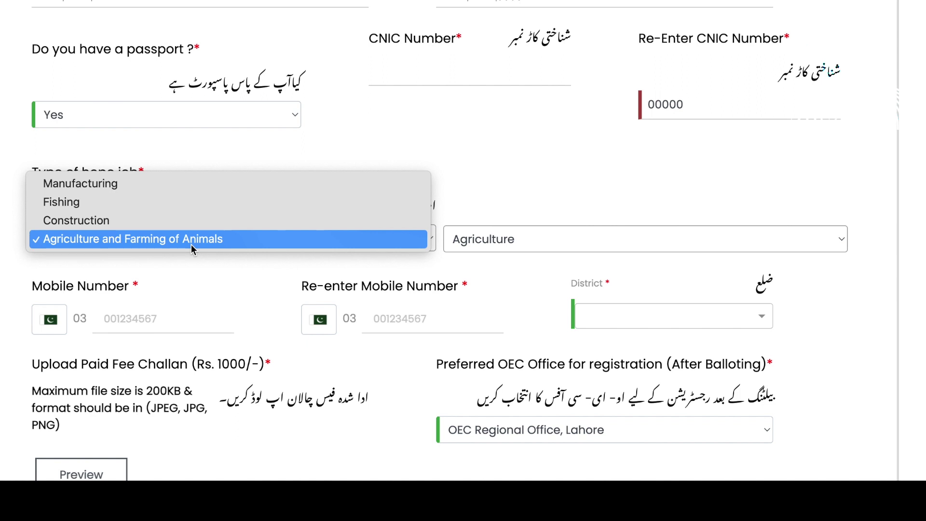
{"action": "left_click", "coordinate": [419, 139]}
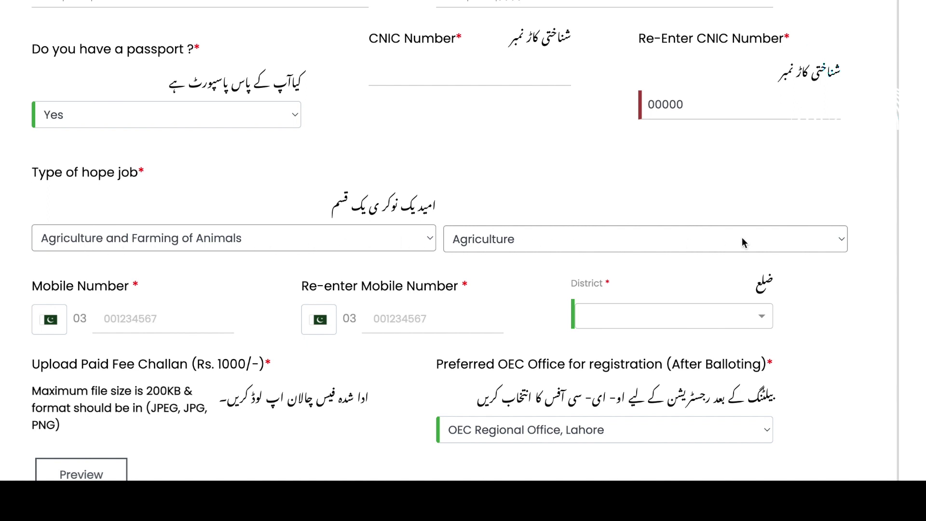
{"action": "left_click", "coordinate": [841, 238]}
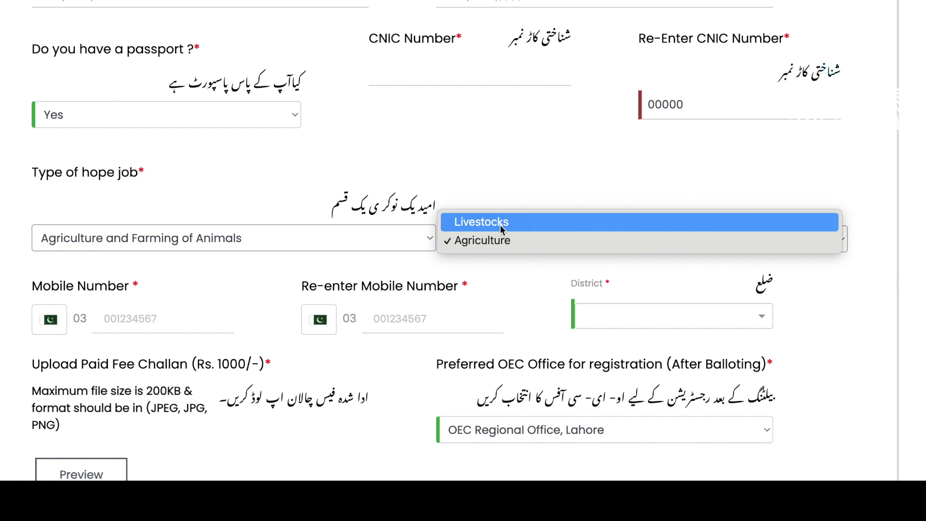
{"action": "left_click", "coordinate": [506, 246]}
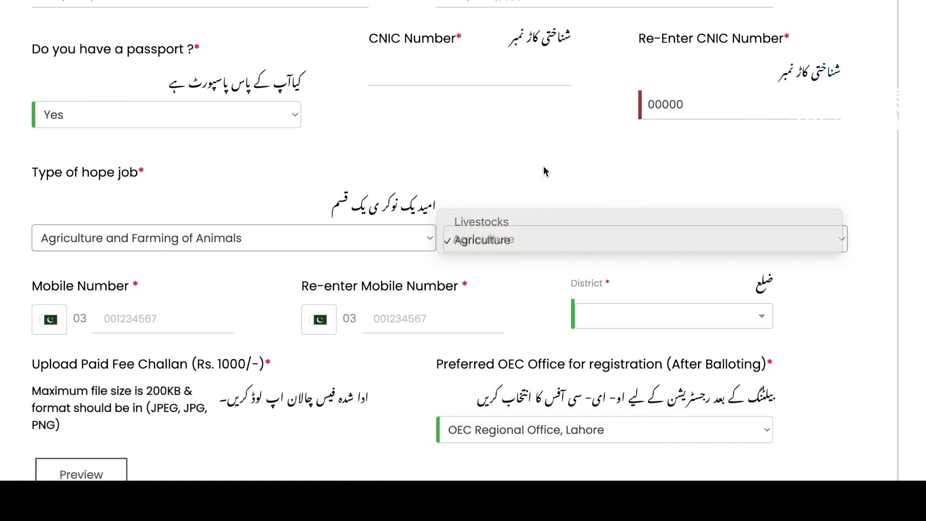
Check both mobile number fields and view the choices in the District list without filling them in
{"action": "left_click", "coordinate": [113, 325]}
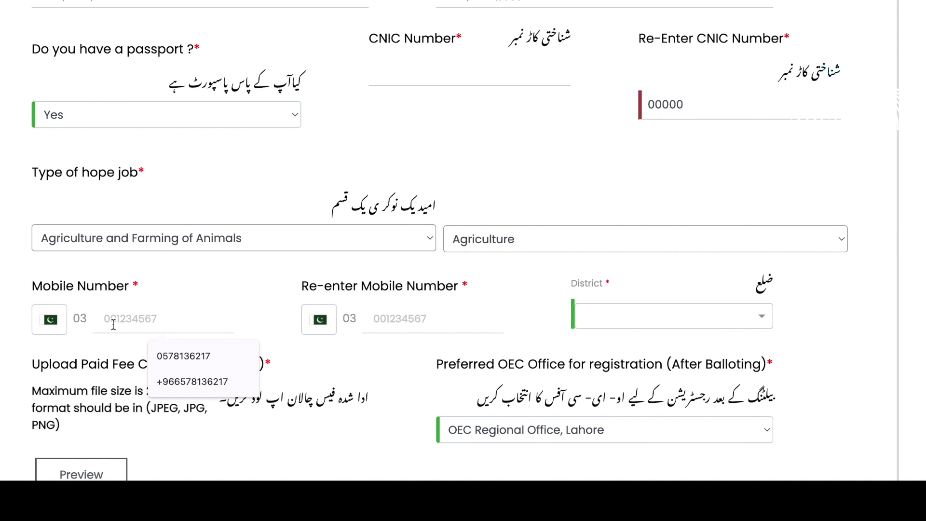
{"action": "left_click", "coordinate": [417, 319]}
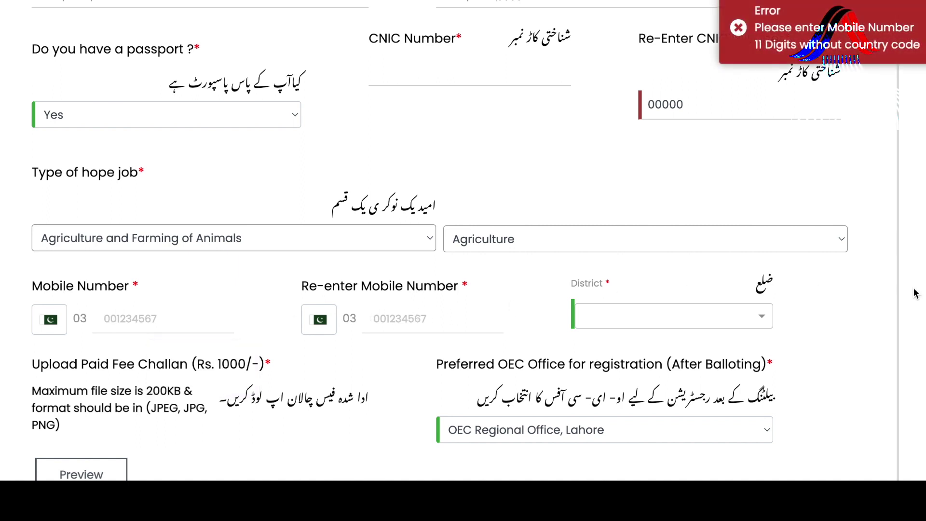
{"action": "left_click", "coordinate": [764, 320]}
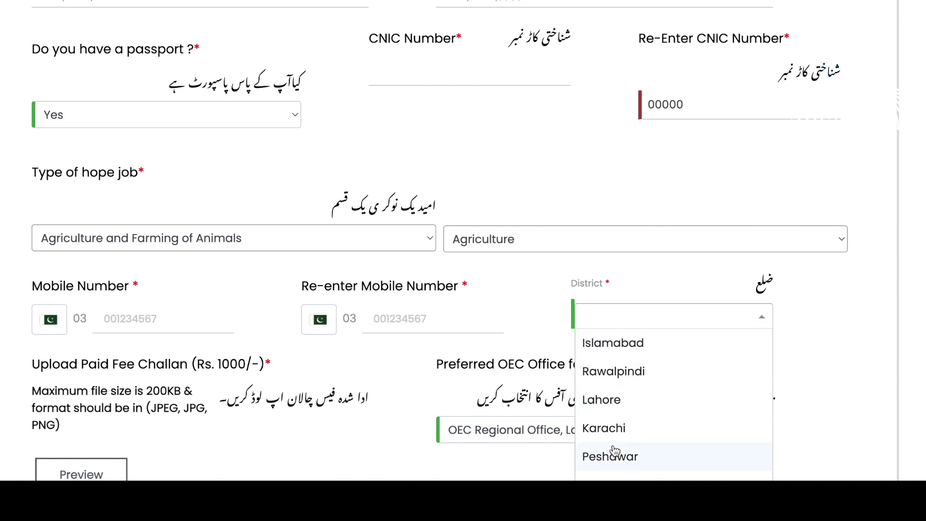
{"action": "left_click", "coordinate": [837, 339]}
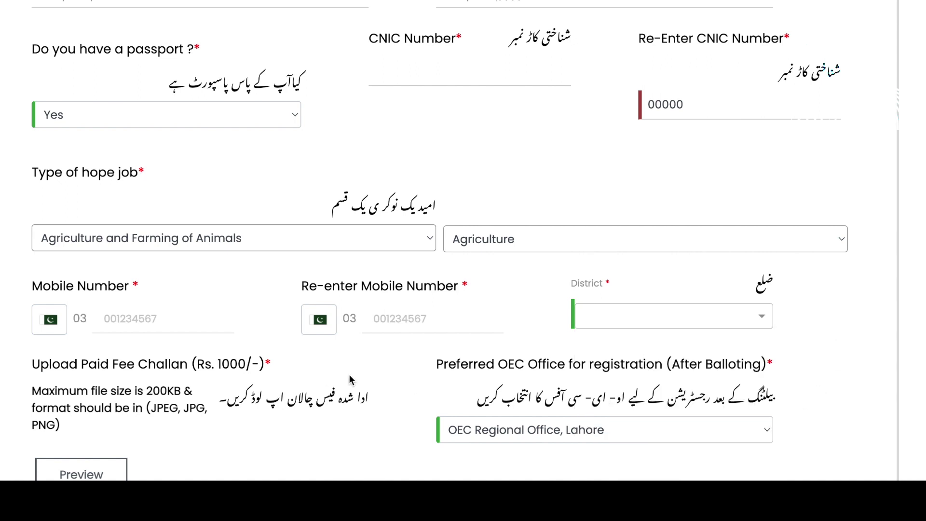
Open the preview for the paid fee challan and choose Upload in its dialog
{"action": "scroll", "coordinate": [351, 379], "scroll_direction": "down", "scroll_amount": 3}
{"action": "scroll", "coordinate": [351, 379], "scroll_direction": "down", "scroll_amount": 2}
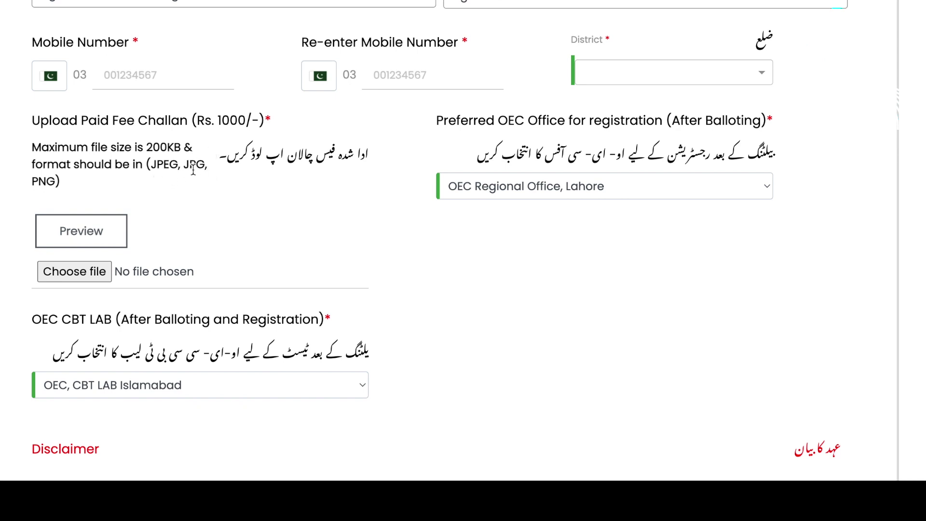
{"action": "left_click", "coordinate": [93, 236]}
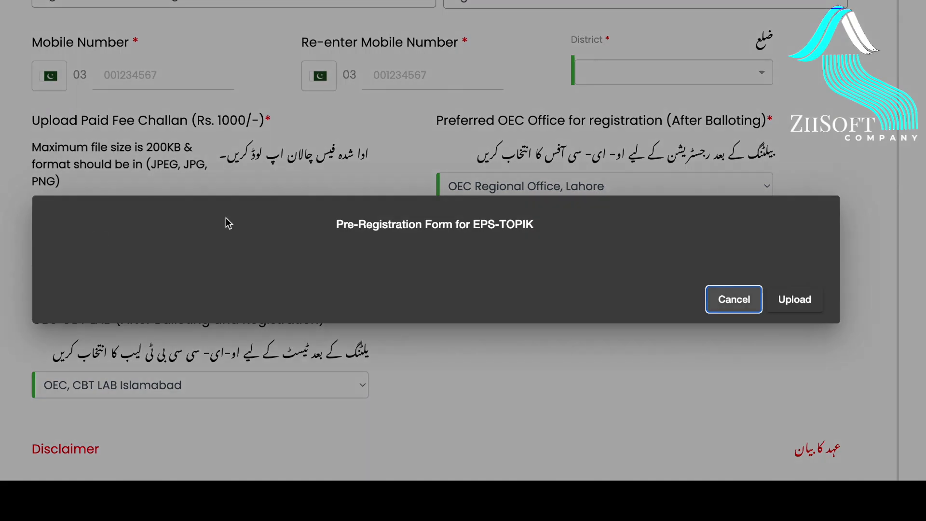
{"action": "left_click", "coordinate": [796, 298]}
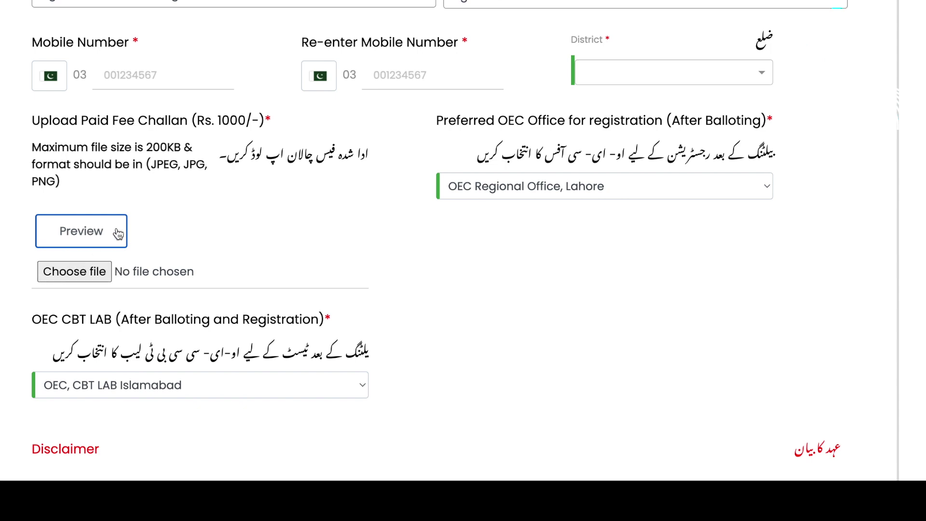
Review the preferred OEC office options and keep OEC, CBT LAB Islamabad as the test lab
{"action": "left_click", "coordinate": [767, 187]}
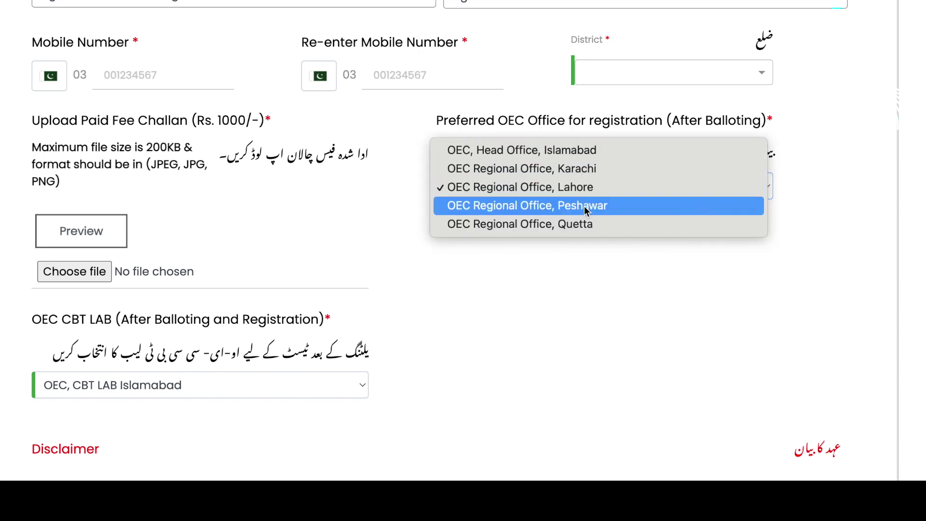
{"action": "left_click", "coordinate": [632, 258]}
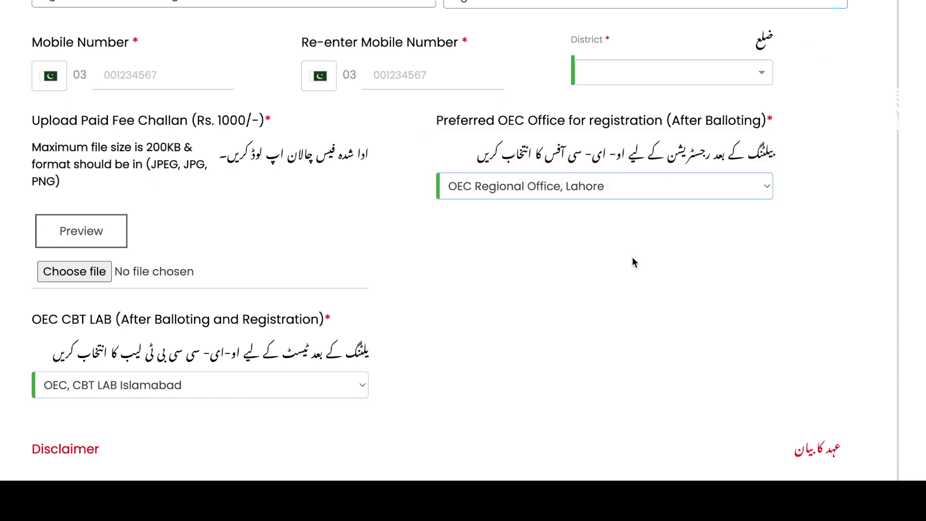
{"action": "scroll", "coordinate": [576, 355], "scroll_direction": "down", "scroll_amount": 4}
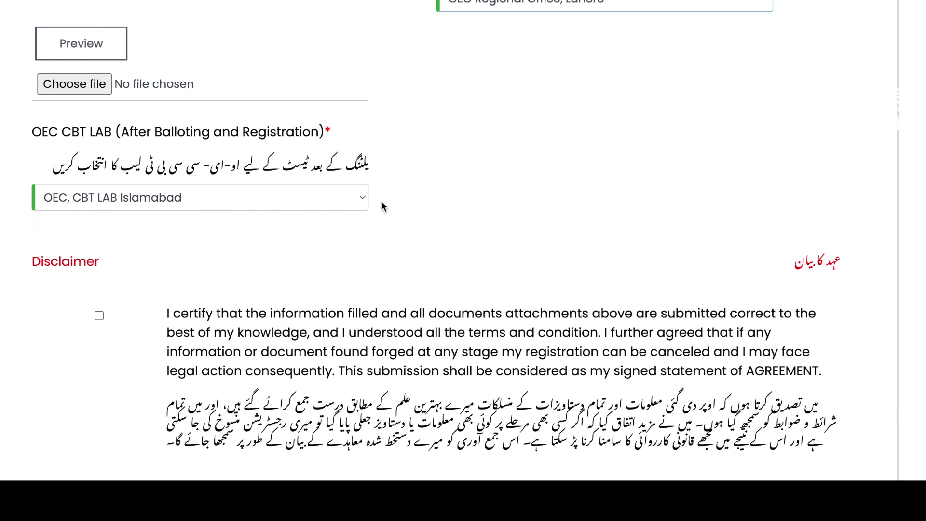
{"action": "left_click", "coordinate": [363, 202]}
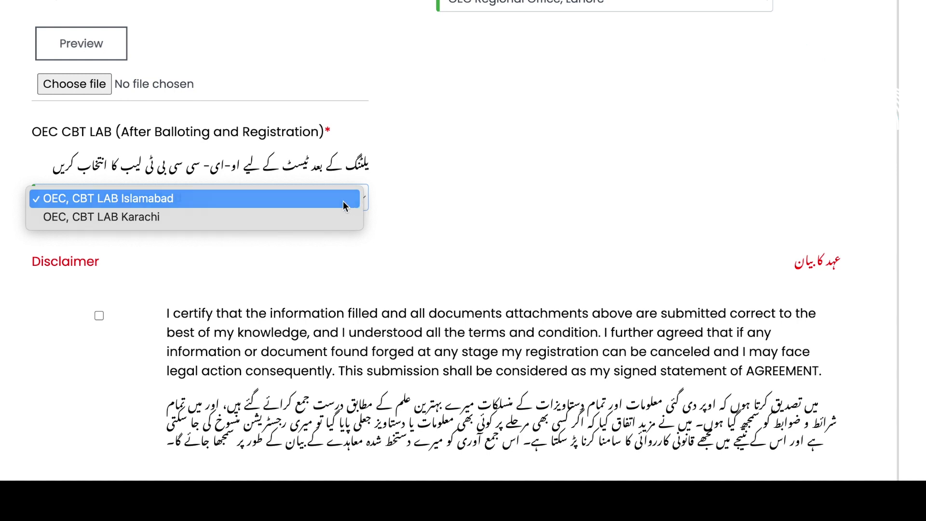
{"action": "left_click", "coordinate": [342, 203]}
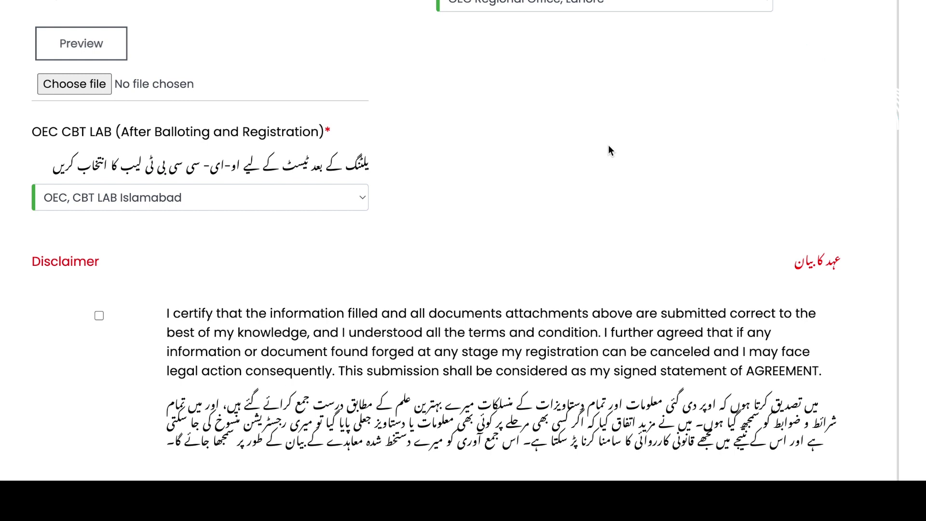
Accept the disclaimer certifying the submitted information and review the notes above the Submit option
{"action": "scroll", "coordinate": [608, 146], "scroll_direction": "down", "scroll_amount": 3}
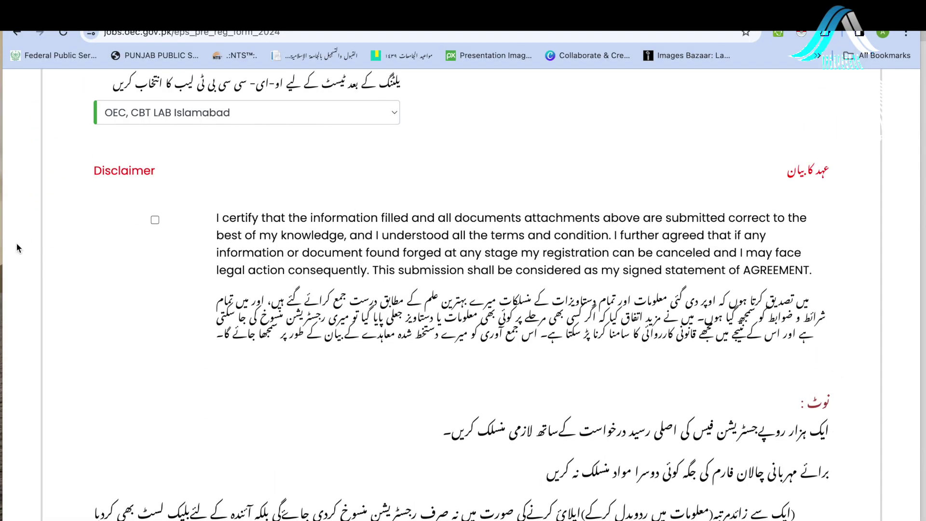
{"action": "left_click", "coordinate": [155, 220]}
{"action": "scroll", "coordinate": [555, 337], "scroll_direction": "down", "scroll_amount": 2}
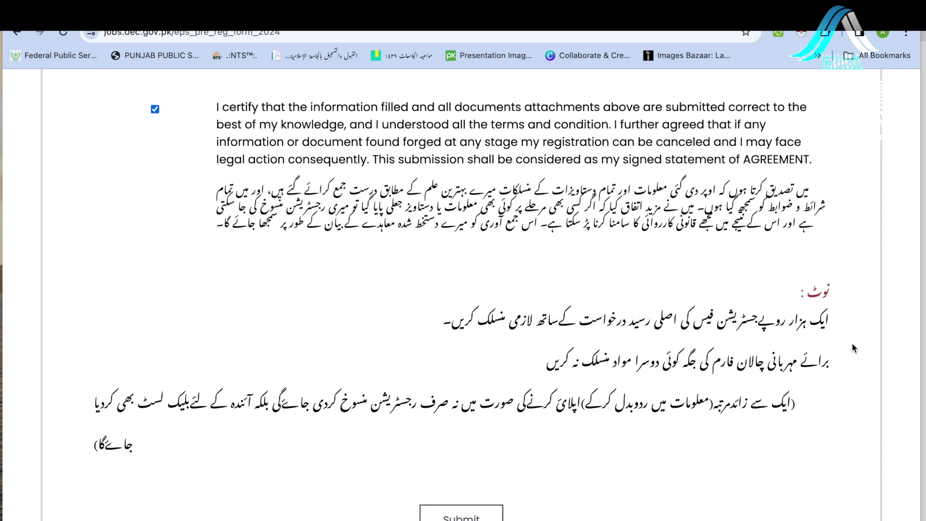